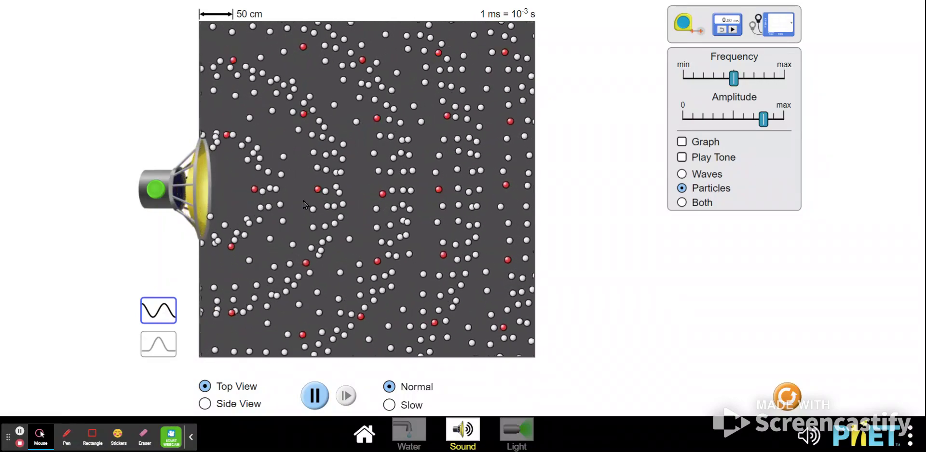
# Step: Switch the sound display from air particles to the Waves view
pyautogui.click(682, 174)
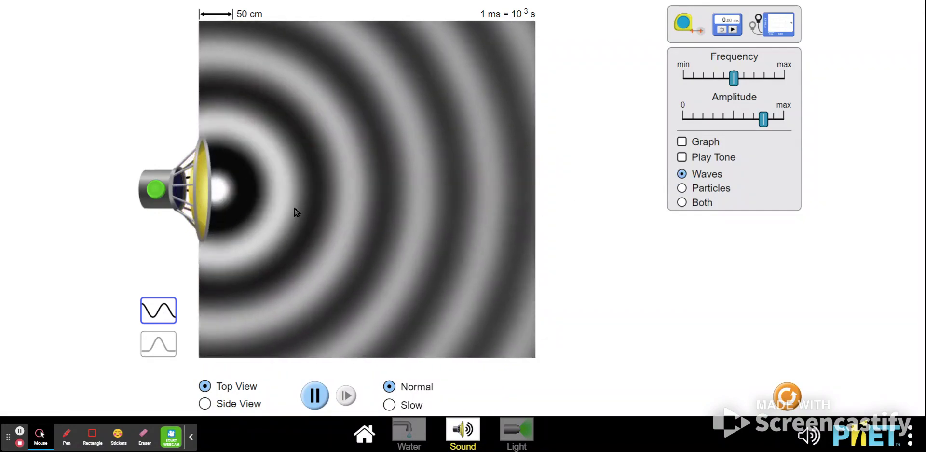